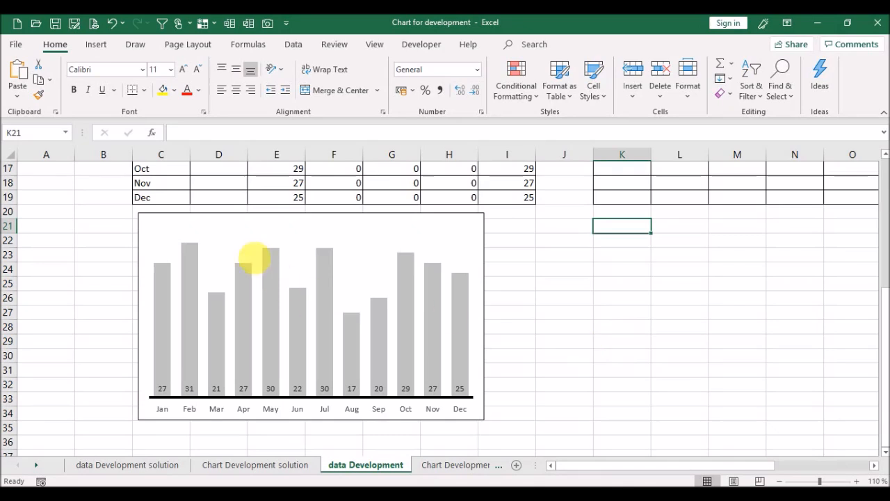
Step: Select the cell range C21:J33 behind the column chart to mark its target area
click(183, 217)
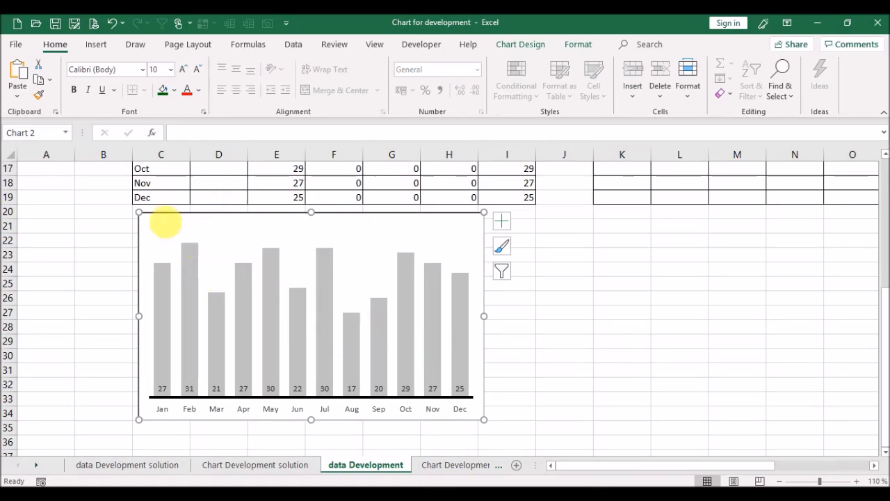
click(131, 231)
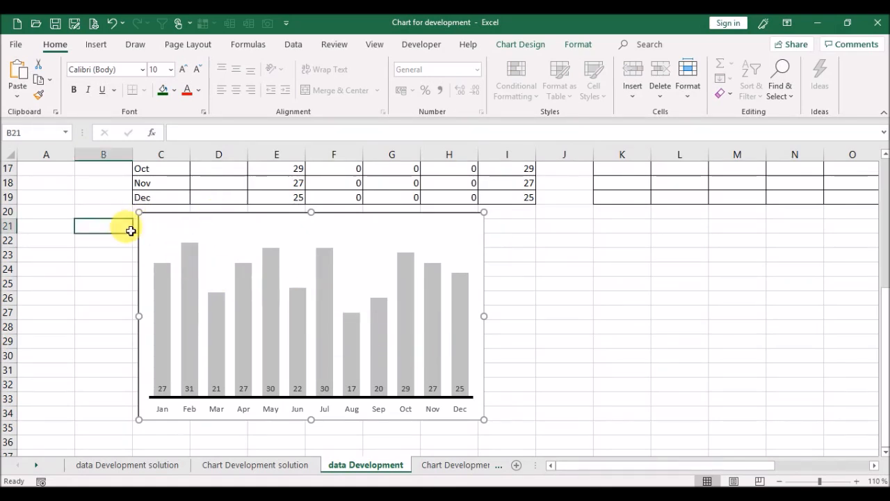
key(Right)
key(shift+Right)
key(shift+Right)
key(shift+Right)
key(shift+Right)
key(shift+Right)
key(shift+Right)
key(shift+Right)
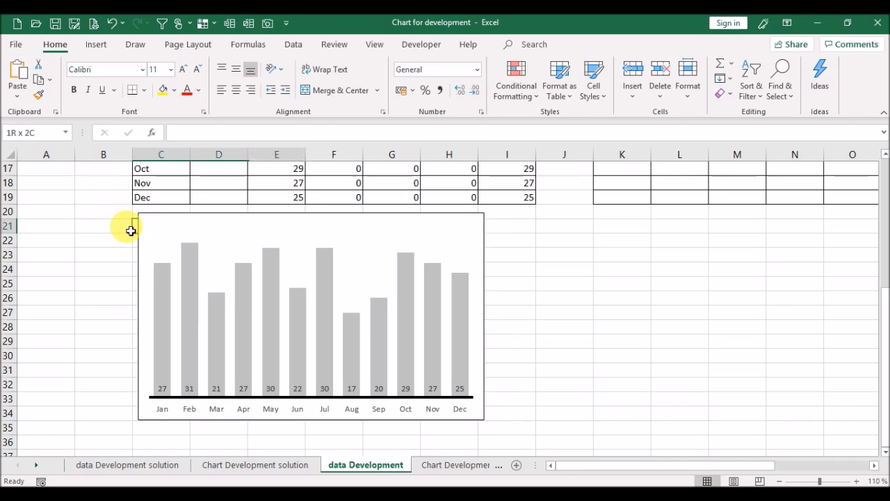
key(shift+Down)
key(shift+Down)
key(shift+Down)
key(shift+Down)
key(shift+Down)
key(shift+Down)
key(shift+Down)
key(shift+Down)
key(shift+Down)
key(shift+Down)
key(shift+Down)
key(shift+Down)
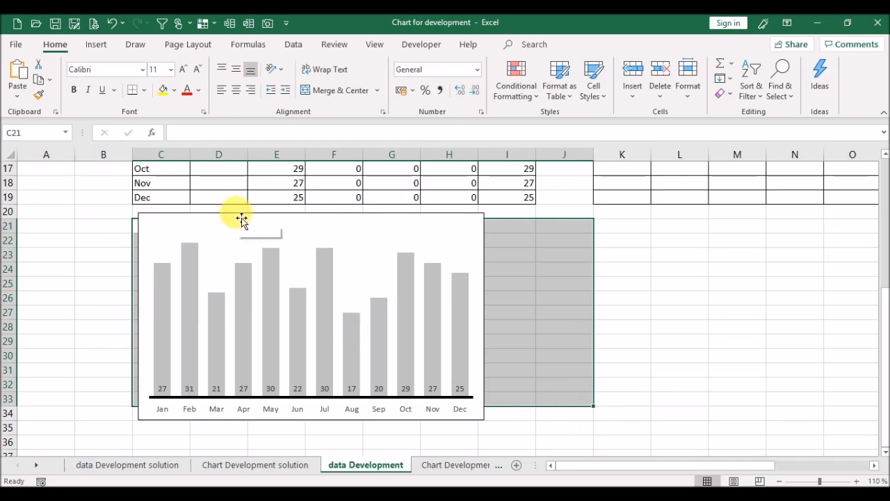
Step: Resize the column chart so its corners snap to the cell range C21:J33
click(241, 218)
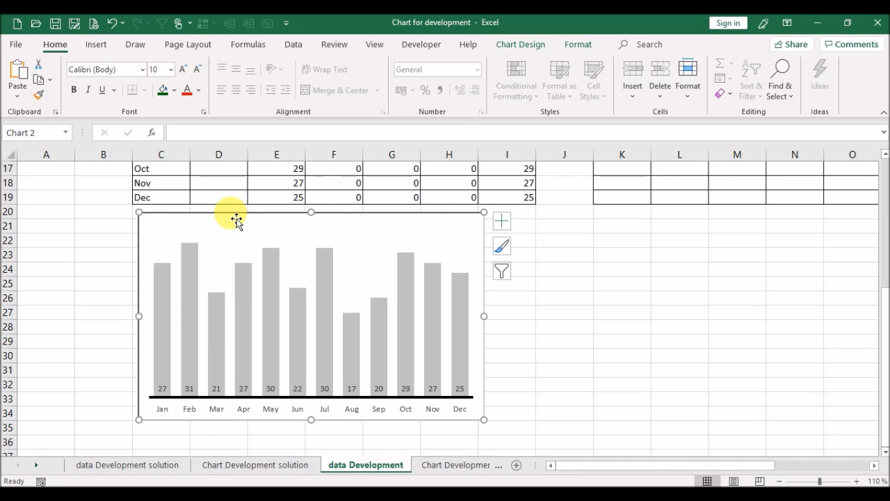
key(alt)
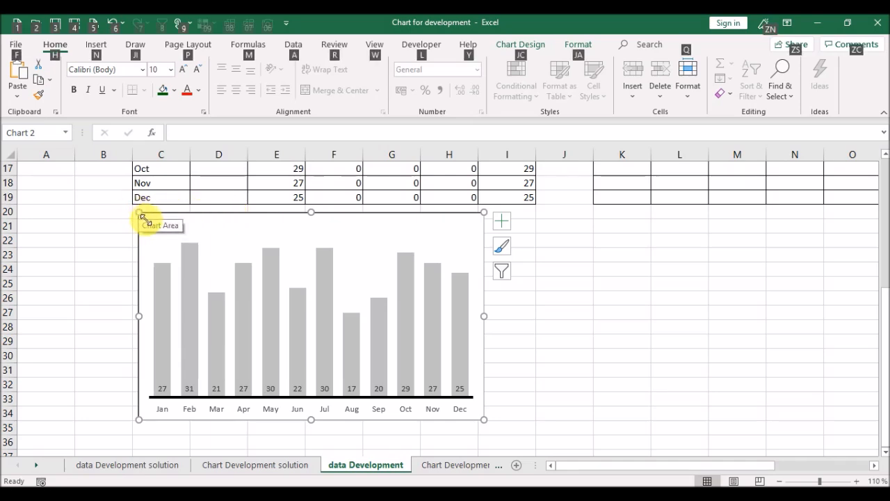
drag(145, 220, 134, 227)
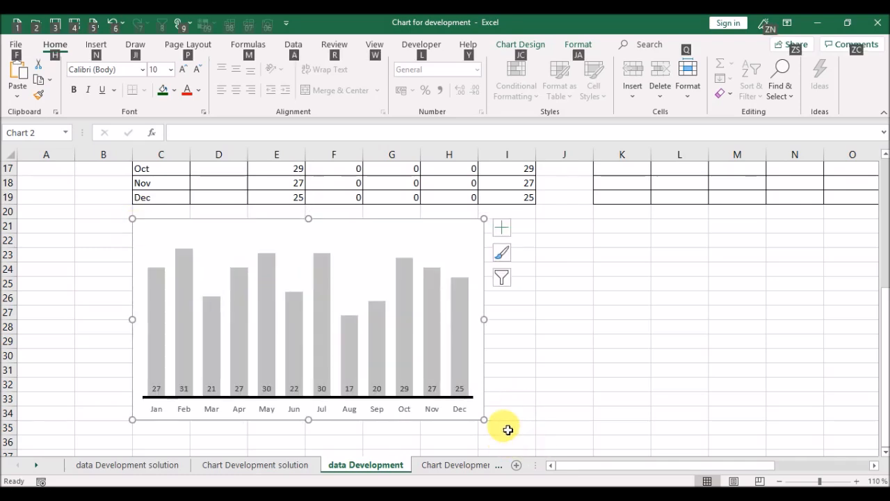
key(alt)
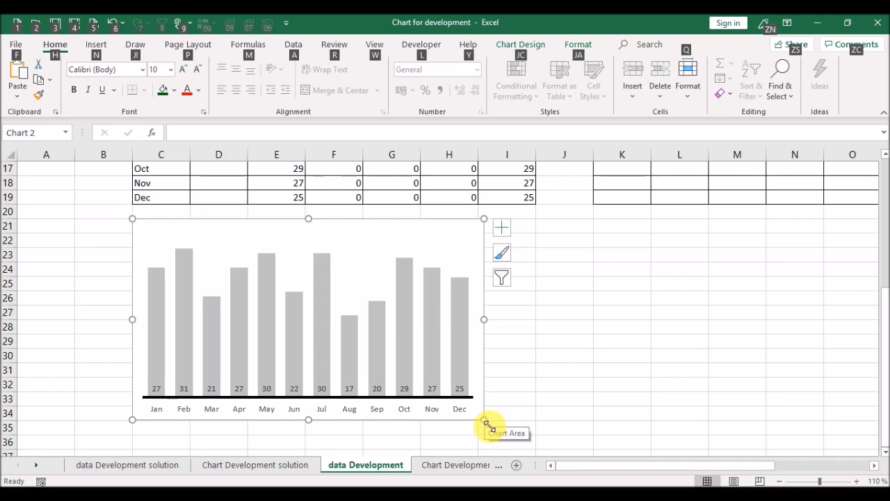
drag(486, 421, 485, 421)
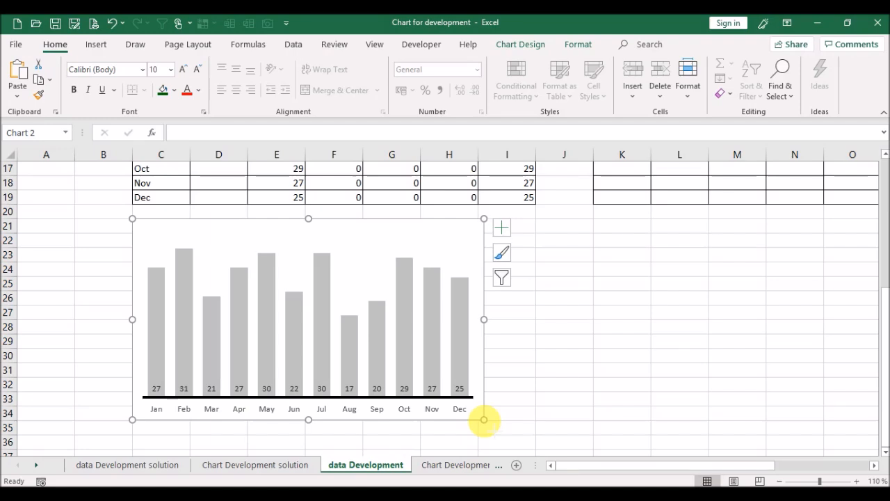
drag(484, 420, 592, 406)
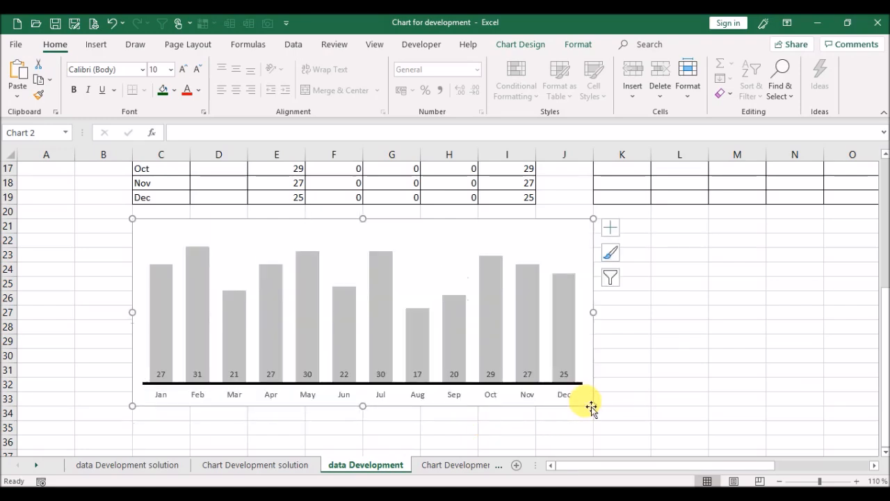
click(699, 304)
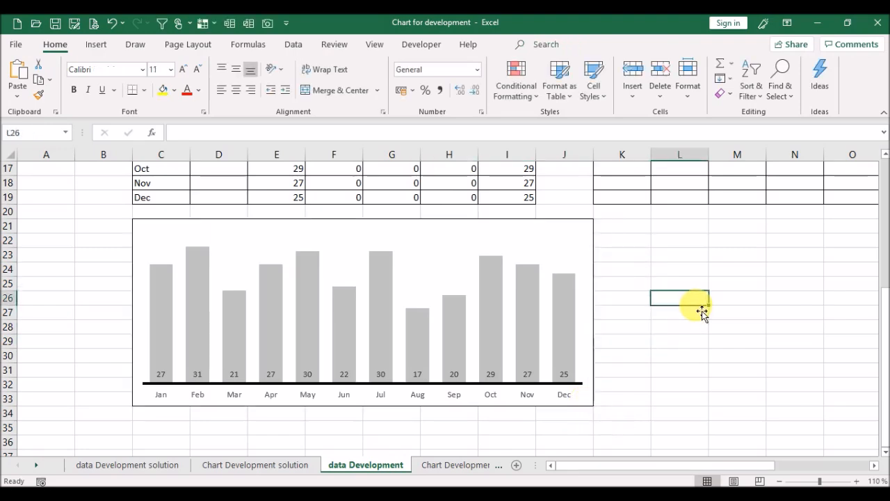
Step: Copy the resized column chart and paste the duplicate at cell L21
click(467, 224)
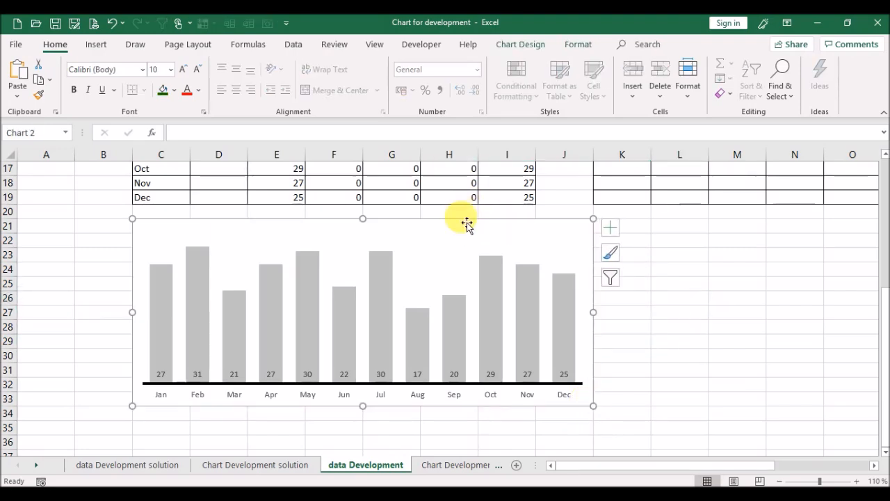
click(668, 233)
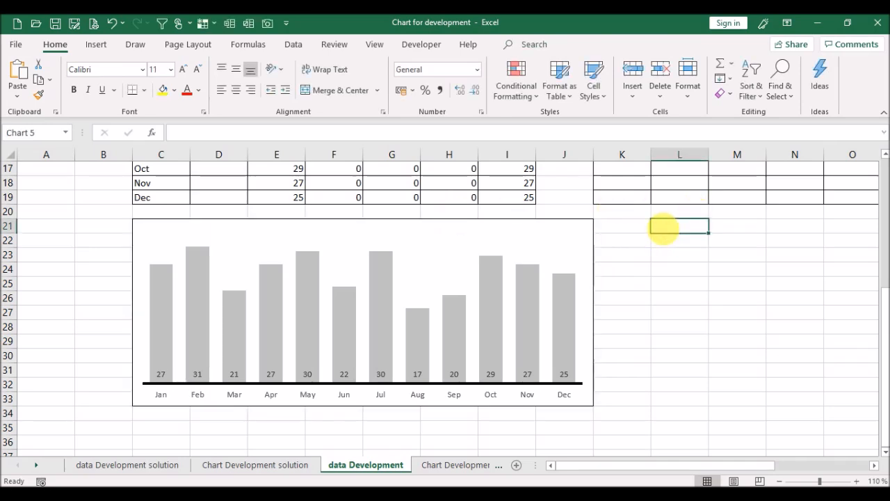
key(ctrl+v)
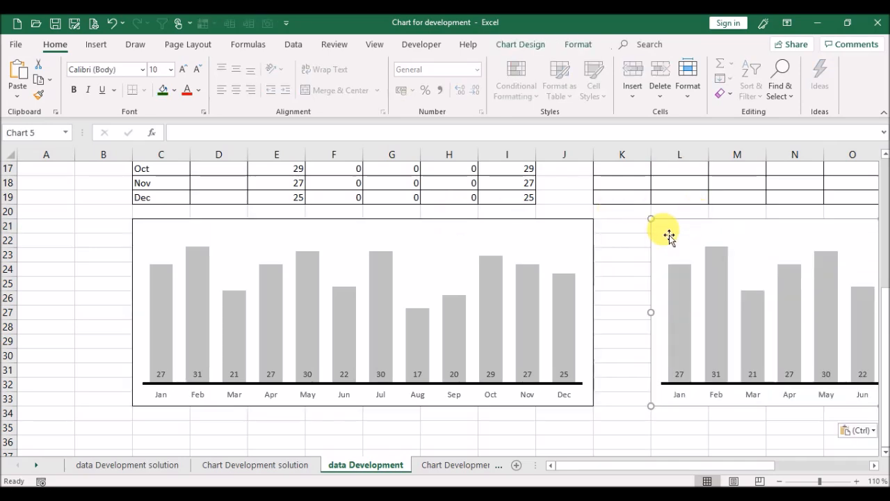
Step: Change the copied chart's type to Stacked Column and delete its data labels
right_click(761, 264)
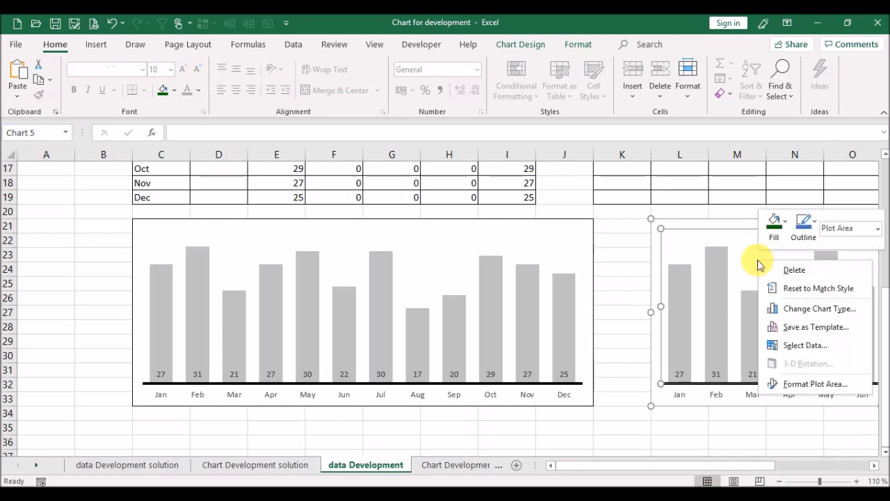
click(805, 311)
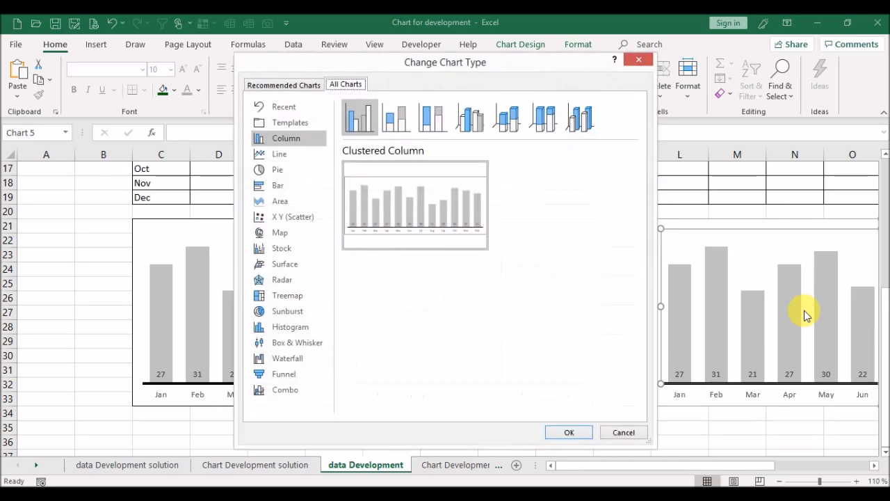
click(397, 123)
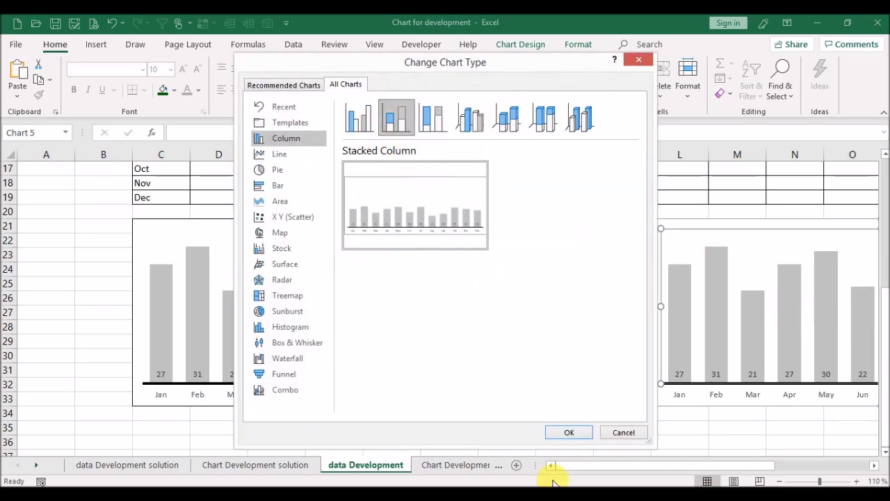
click(568, 433)
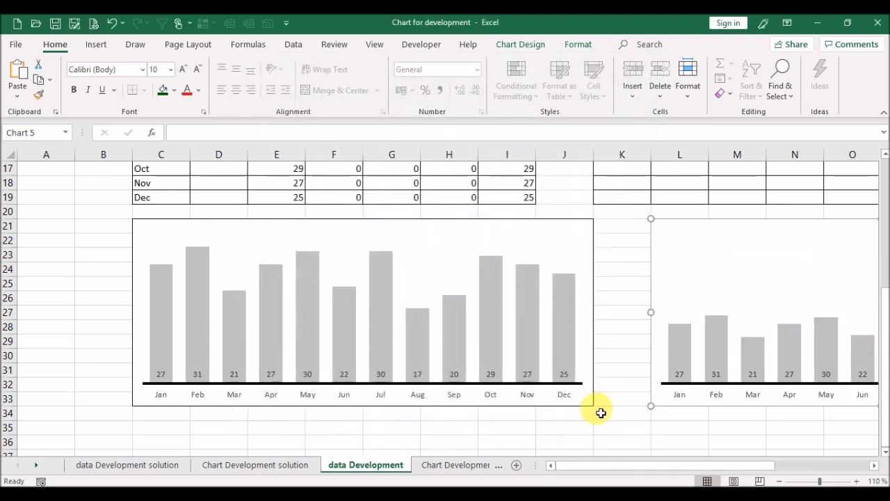
click(680, 375)
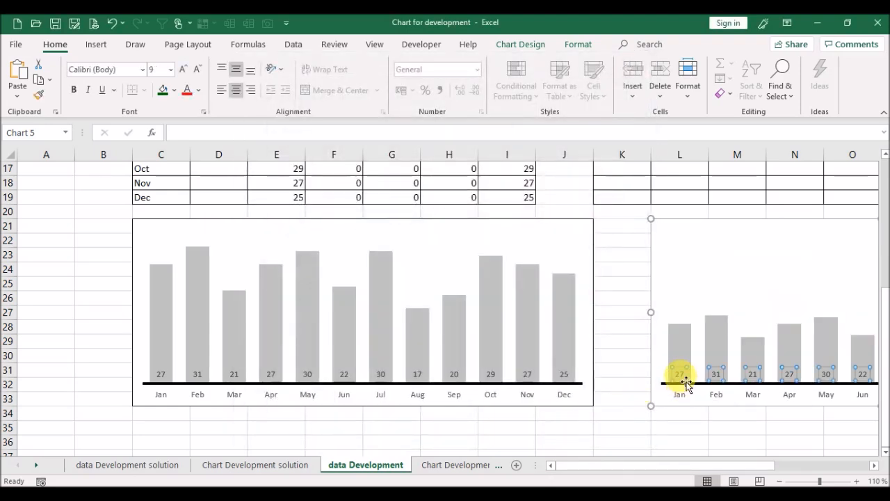
key(Delete)
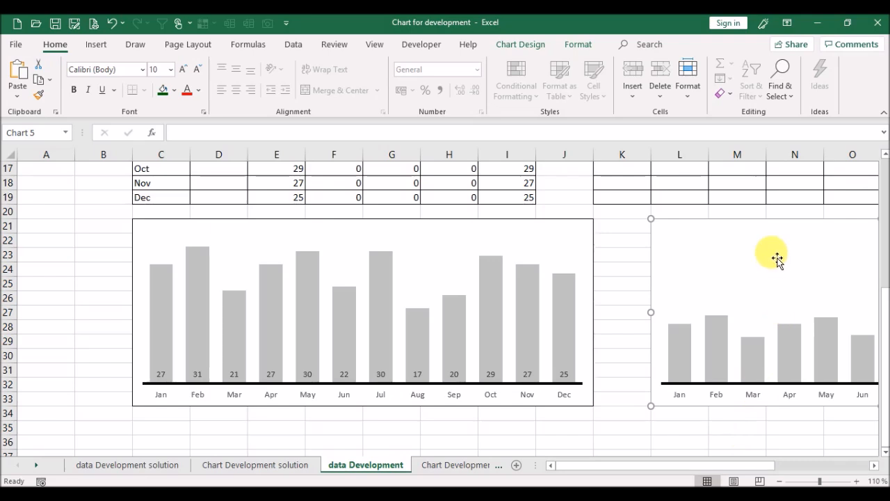
Step: Open the copied chart's data source and remove the Max series
click(777, 259)
right_click(777, 259)
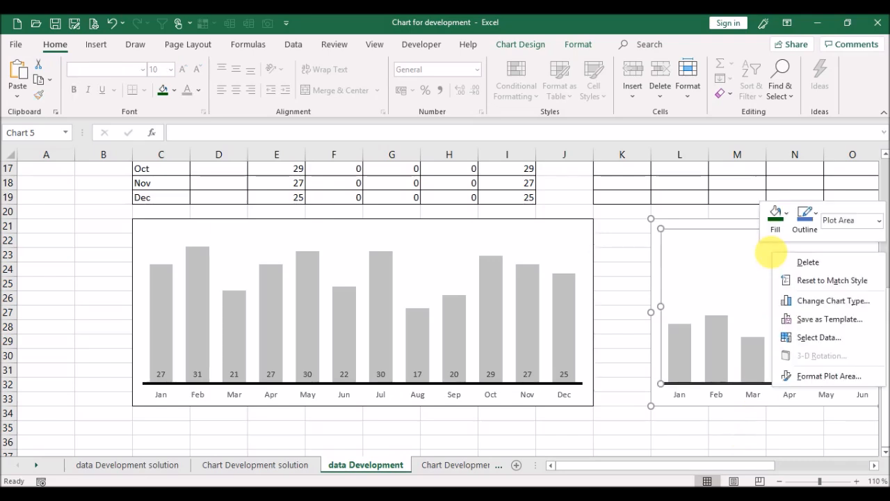
click(802, 340)
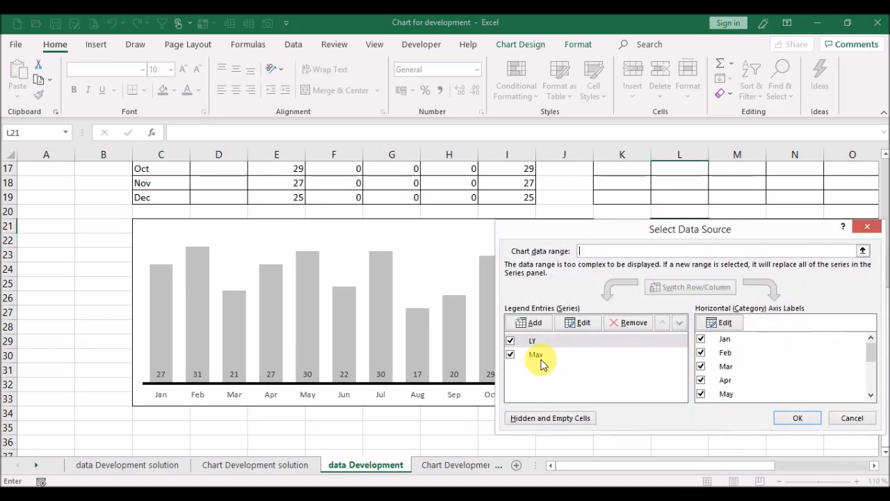
click(540, 356)
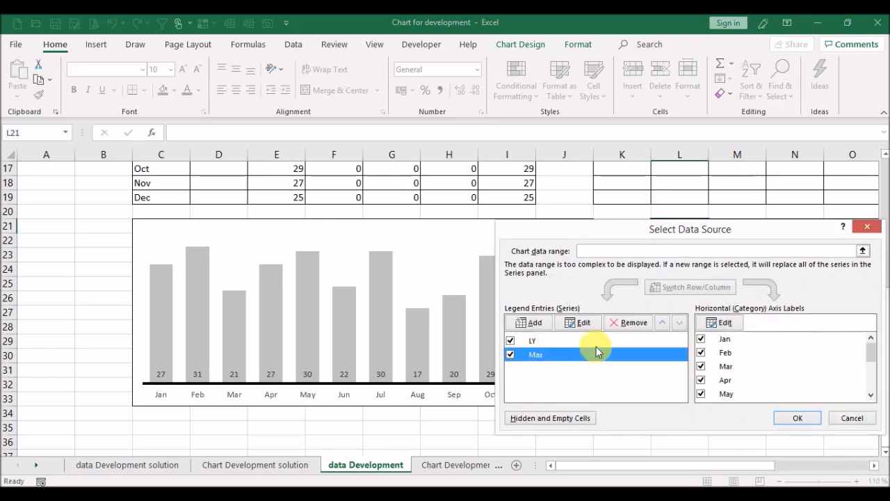
click(635, 324)
Step: Add a series named POS to the copied chart with values from G8:G19, and apply the data source changes
click(523, 324)
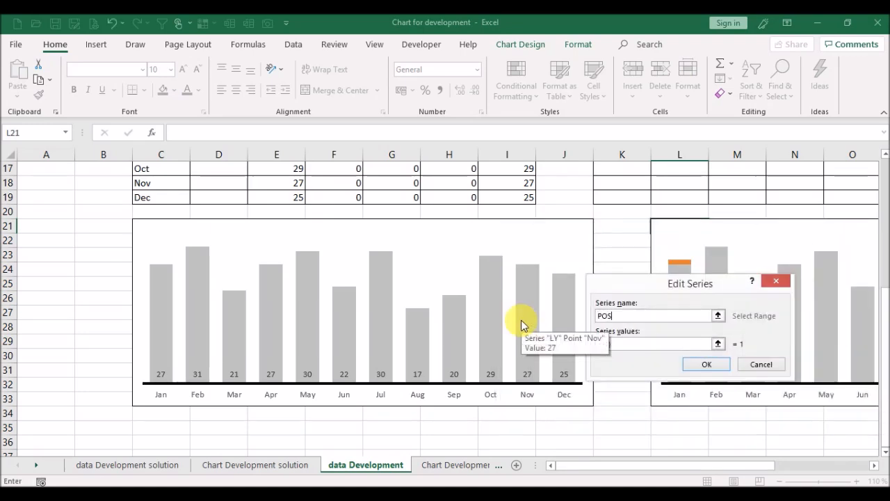
click(718, 343)
drag(883, 357, 884, 234)
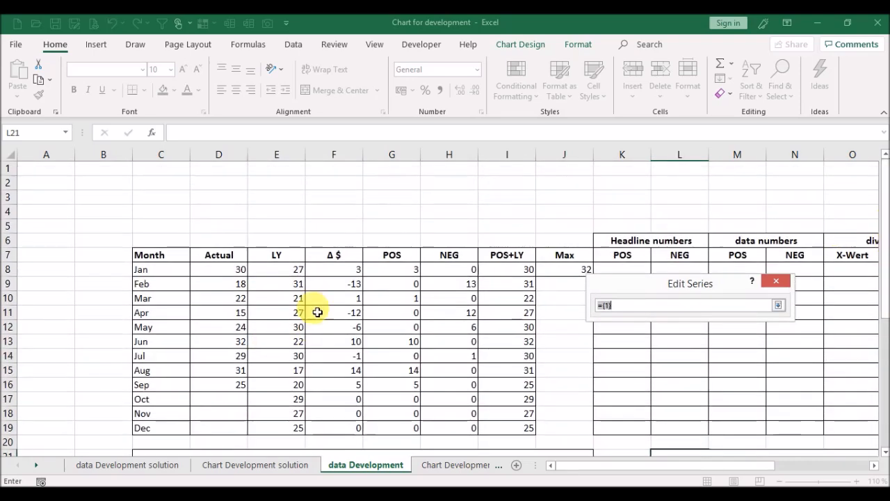
drag(397, 269, 403, 427)
key(Return)
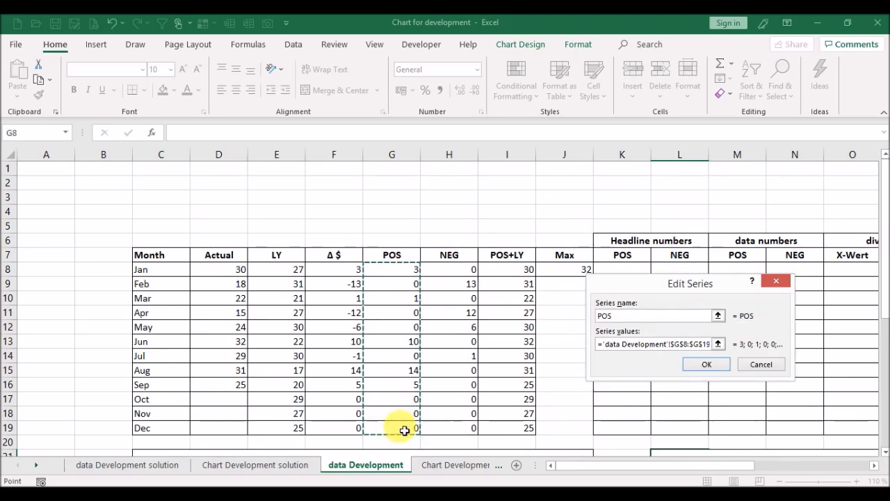
key(Return)
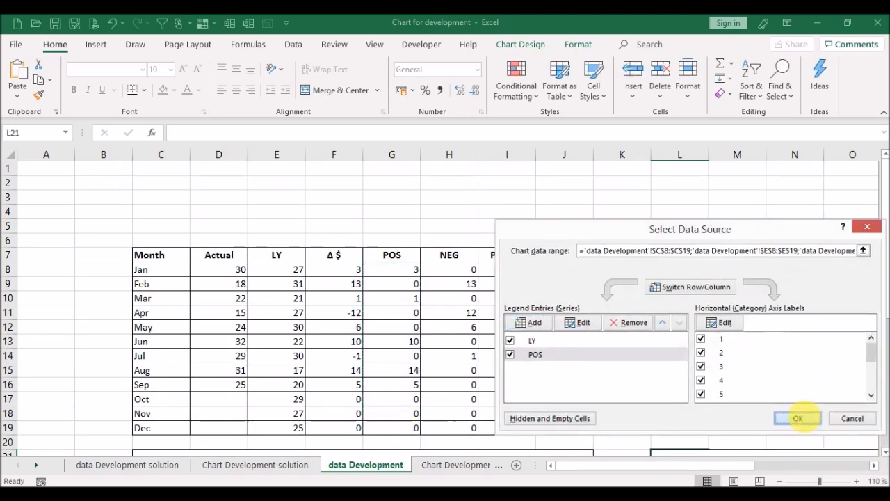
click(798, 418)
Step: Set the gap width of the copied chart's columns to 313% and close the formatting options
drag(886, 175, 882, 355)
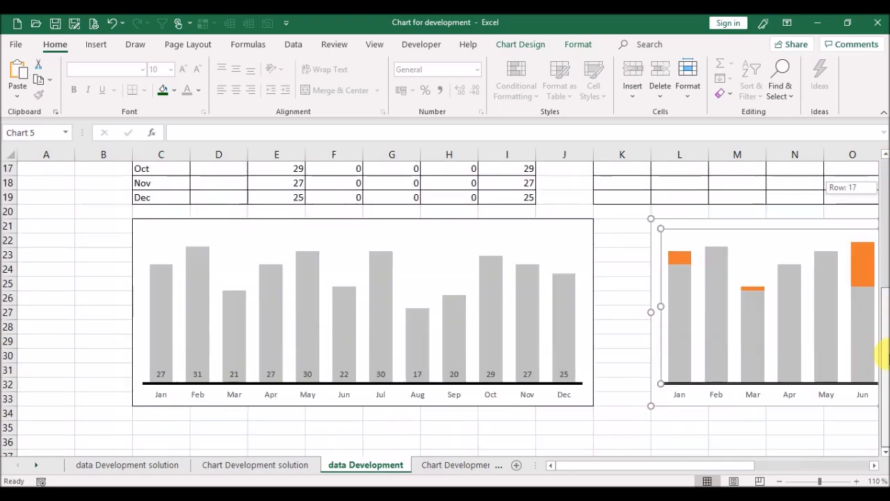
mouse_move(685, 303)
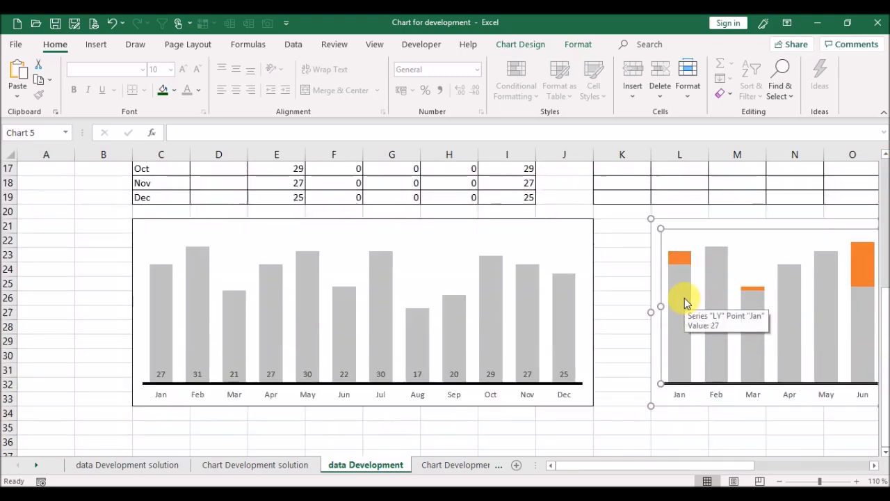
click(685, 303)
click(685, 303)
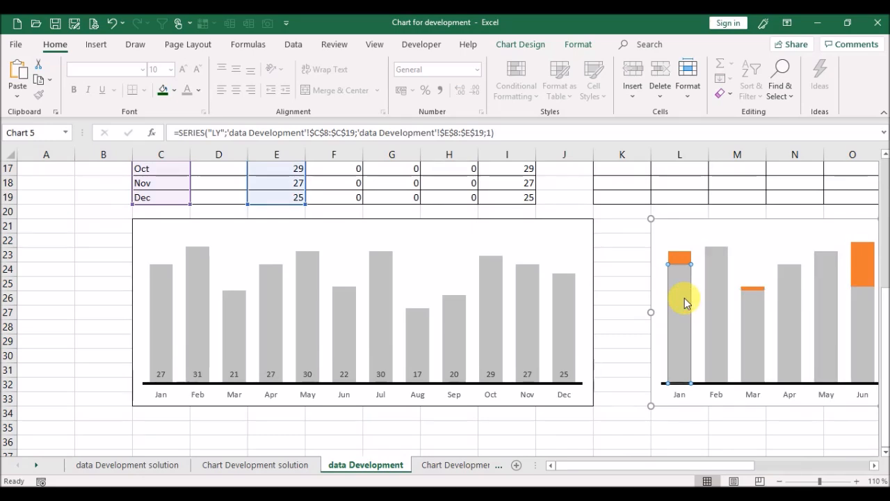
double_click(685, 303)
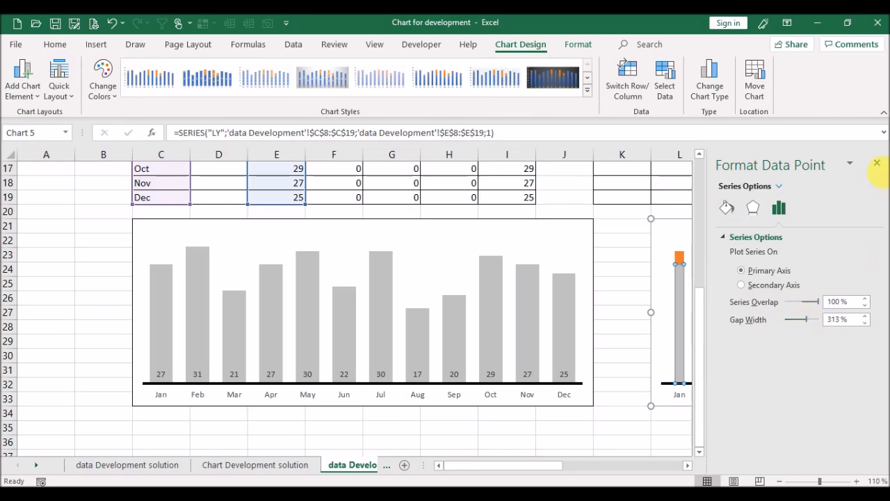
click(878, 164)
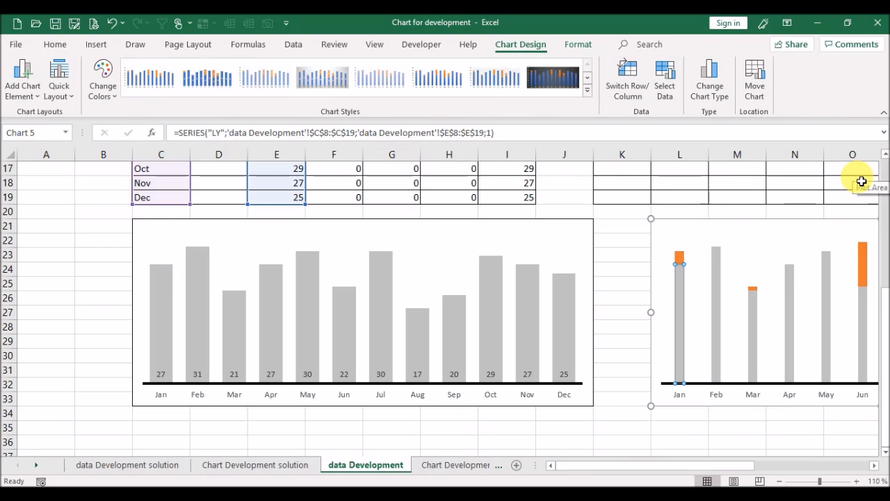
click(756, 201)
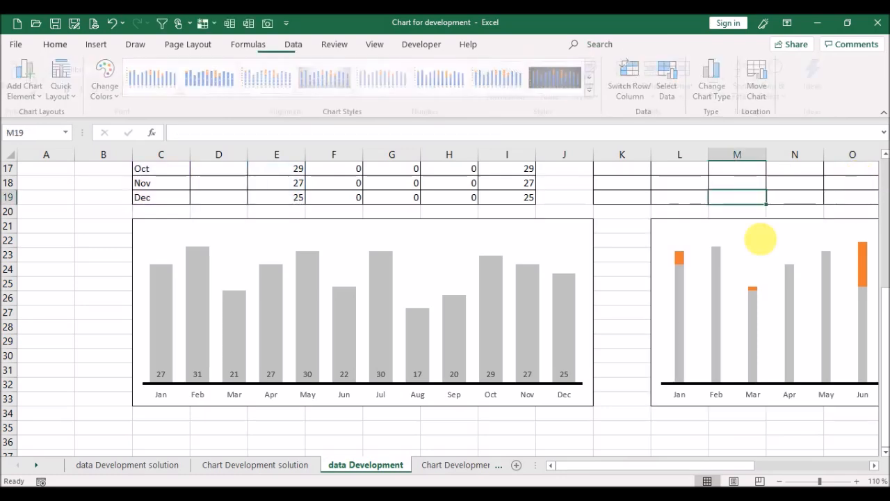
Step: Remove the fill from the whole LY series in the copied chart
click(790, 296)
click(59, 45)
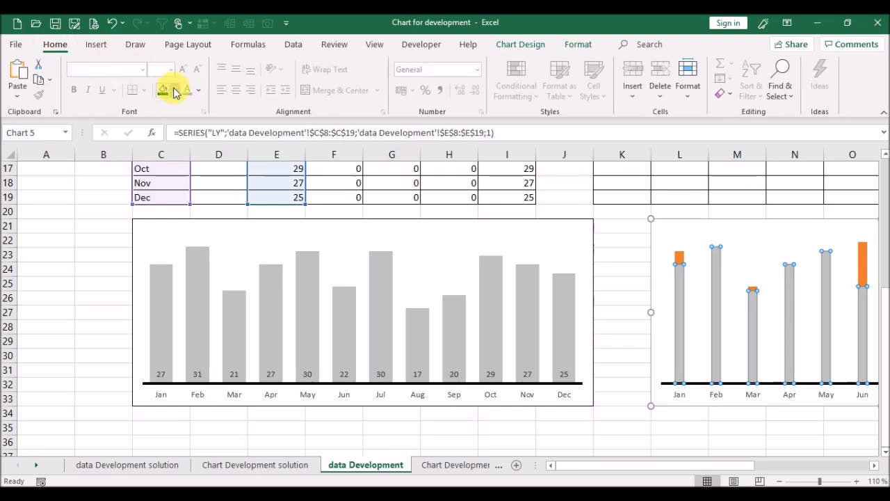
click(174, 92)
click(192, 292)
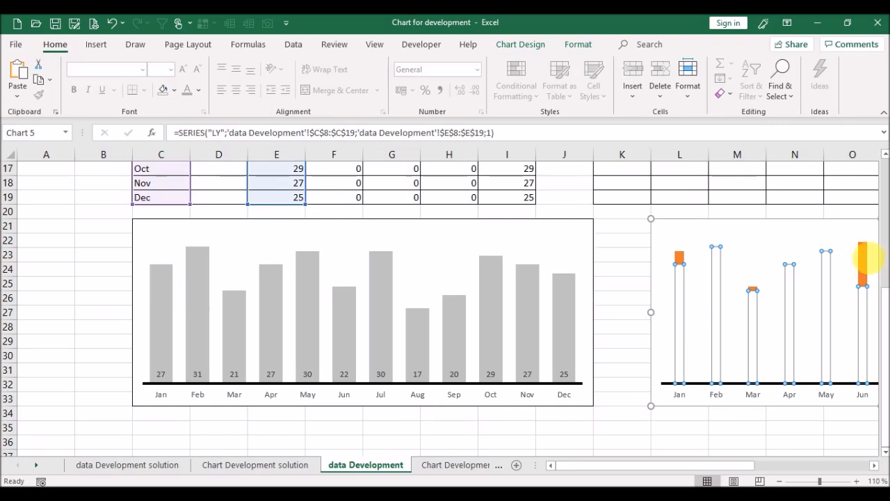
Step: Fill the POS series in the copied chart with dark green from the standard colours
click(863, 261)
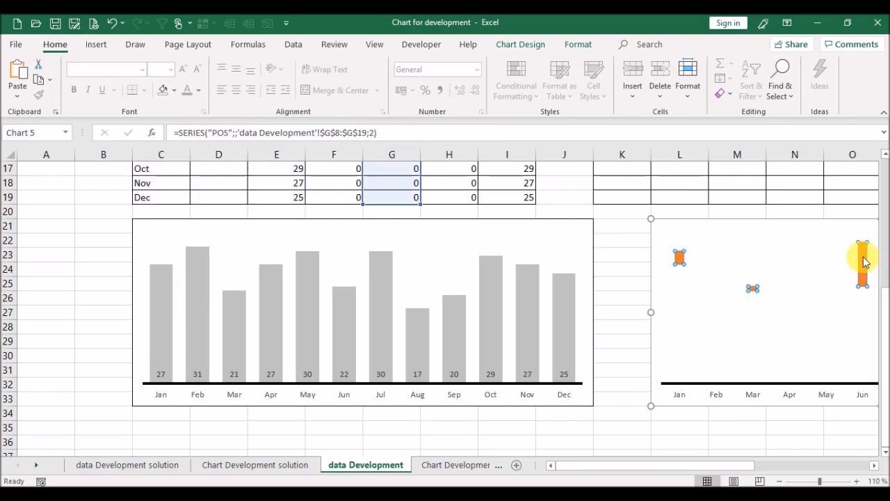
click(174, 93)
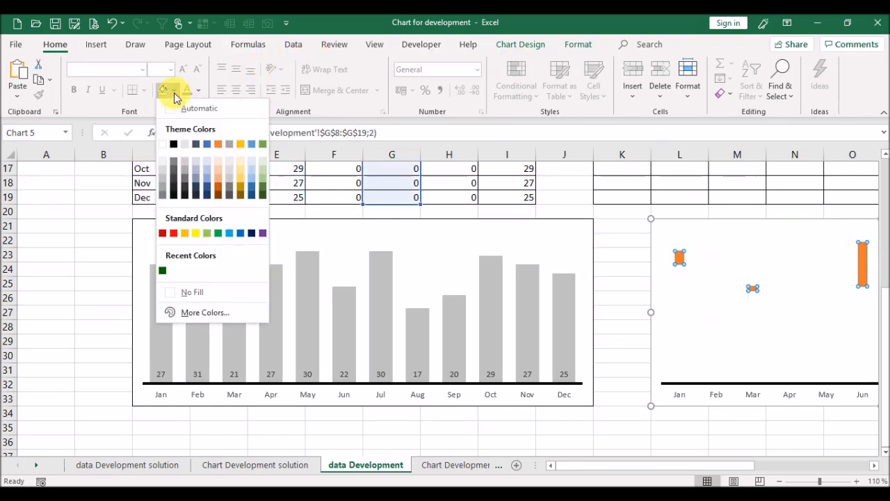
click(199, 314)
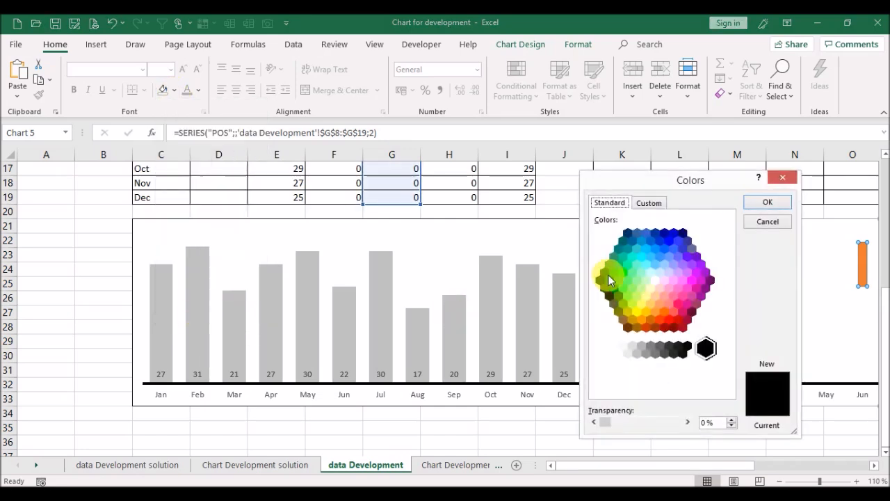
click(604, 274)
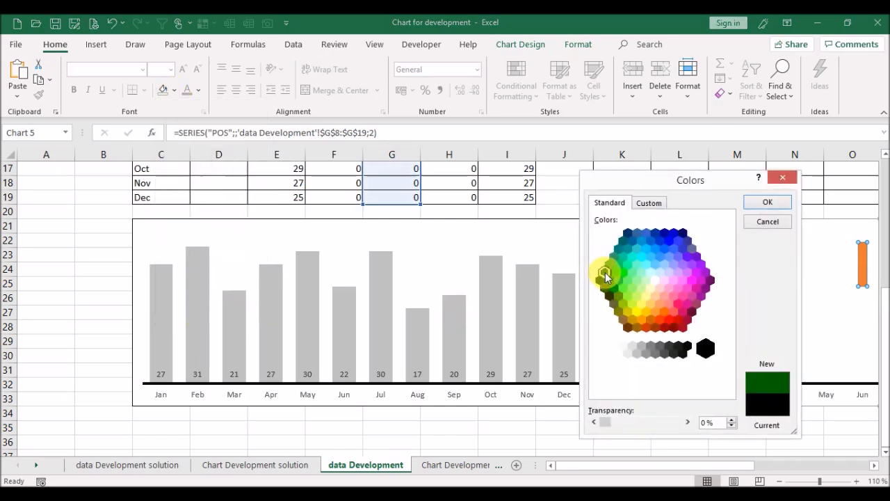
click(768, 204)
click(774, 206)
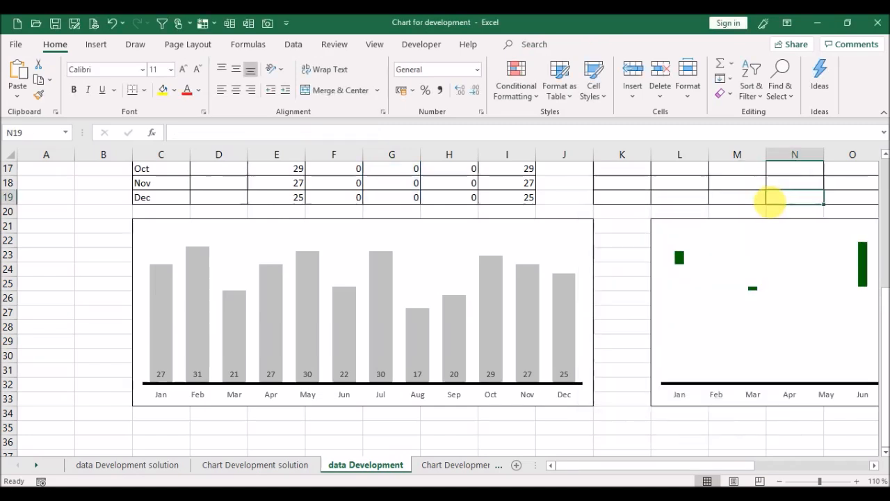
Step: Set the copied chart's area to no fill and close the formatting options
click(715, 226)
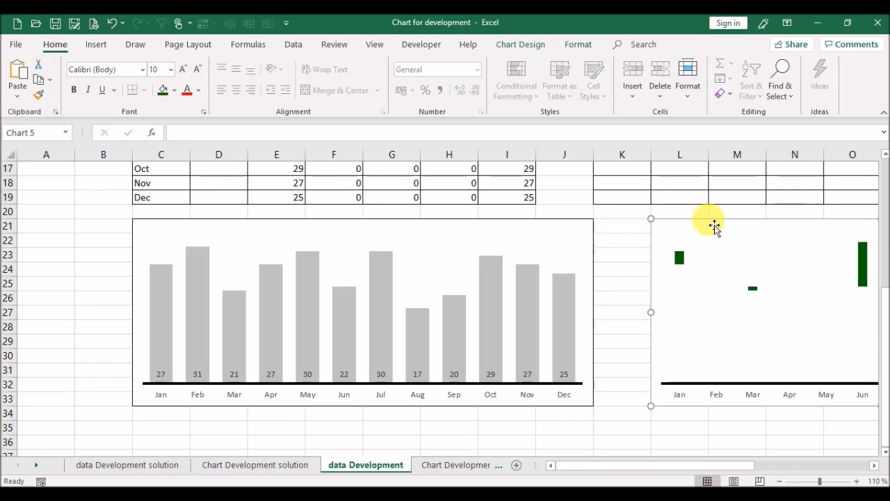
double_click(715, 226)
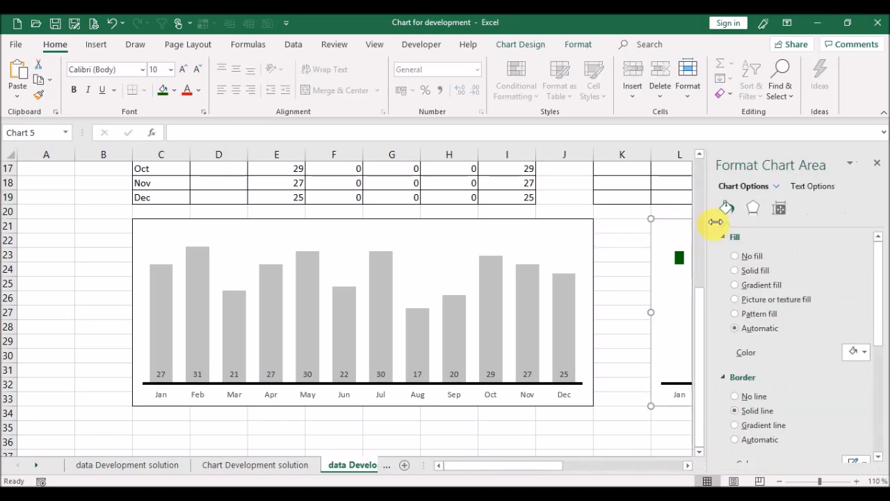
click(745, 262)
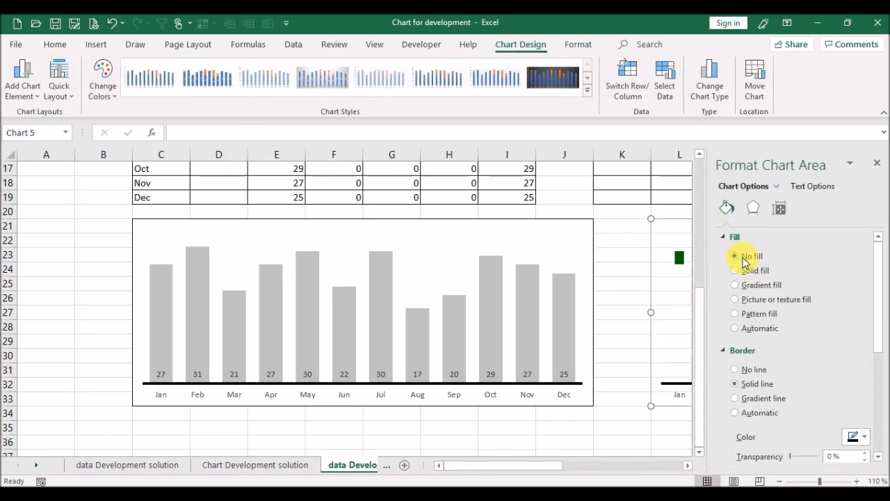
click(877, 163)
Step: Add a series named Headline numbers to the copied chart with the POS+LY values from I8:I19, and apply the data source changes
drag(884, 313, 884, 228)
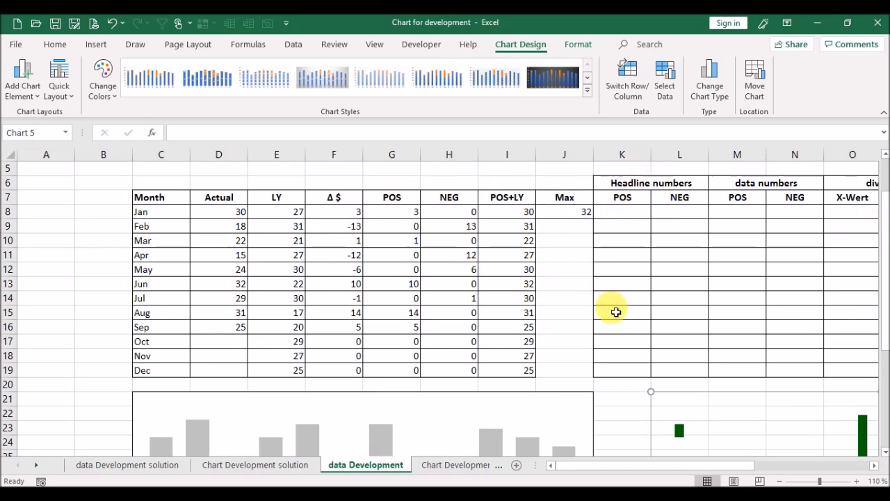
click(509, 211)
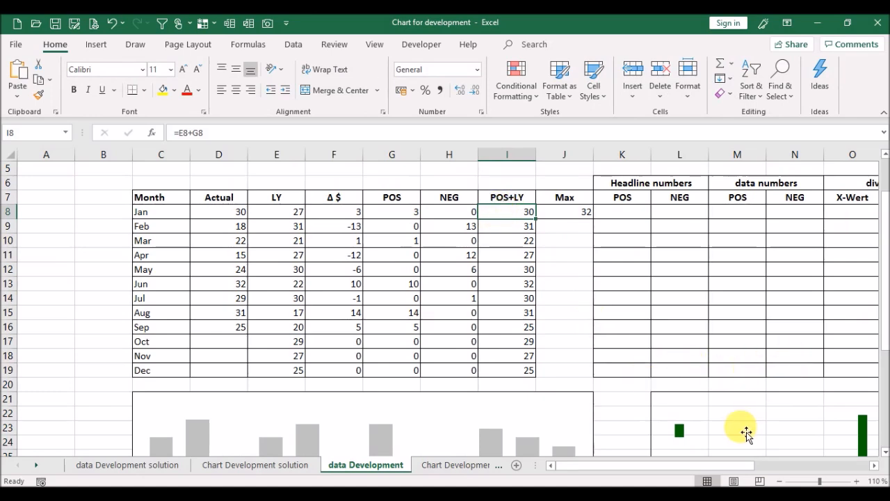
click(757, 398)
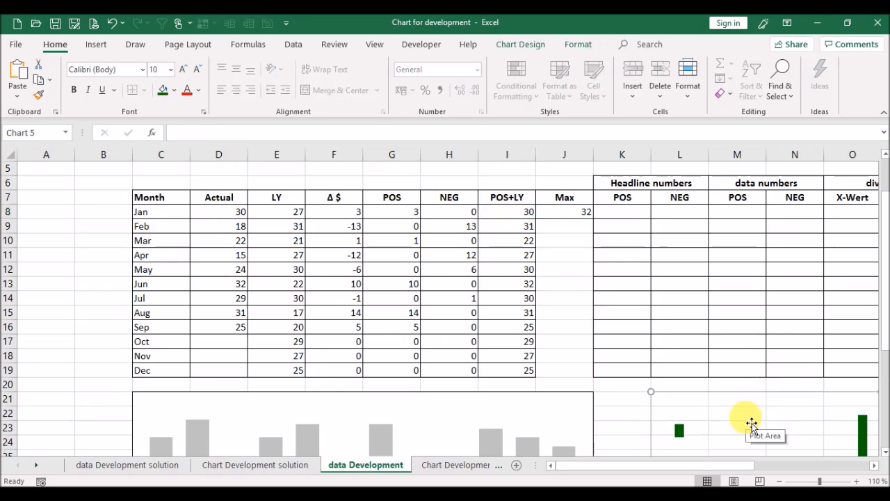
right_click(745, 418)
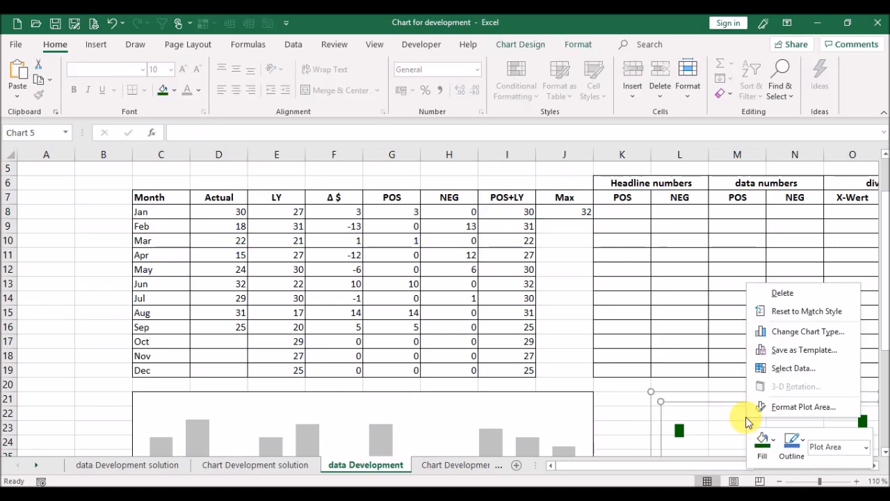
click(788, 369)
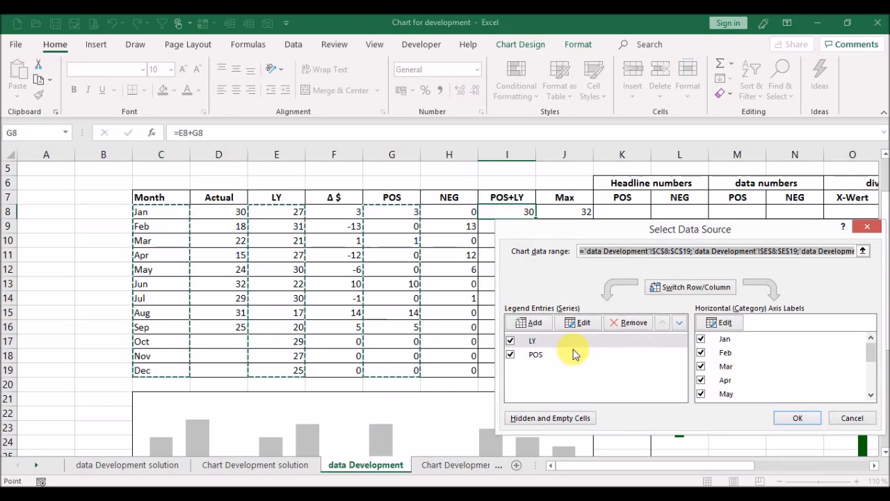
click(526, 322)
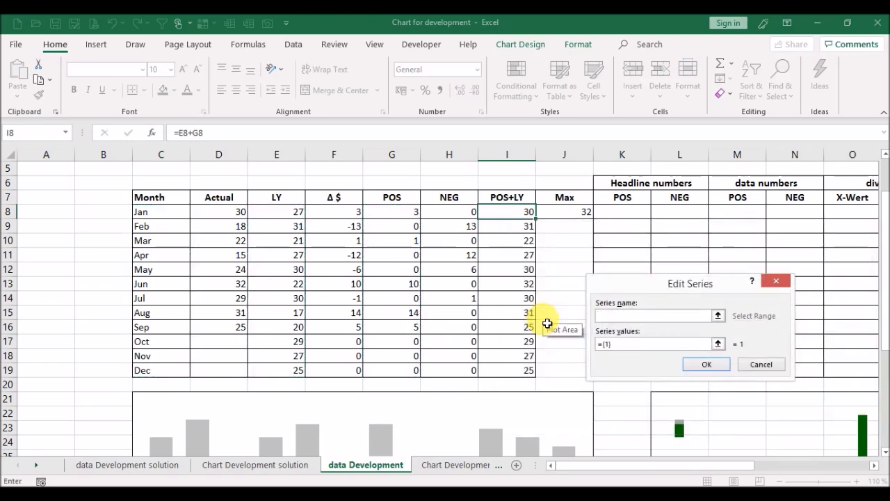
text(Headline numbers)
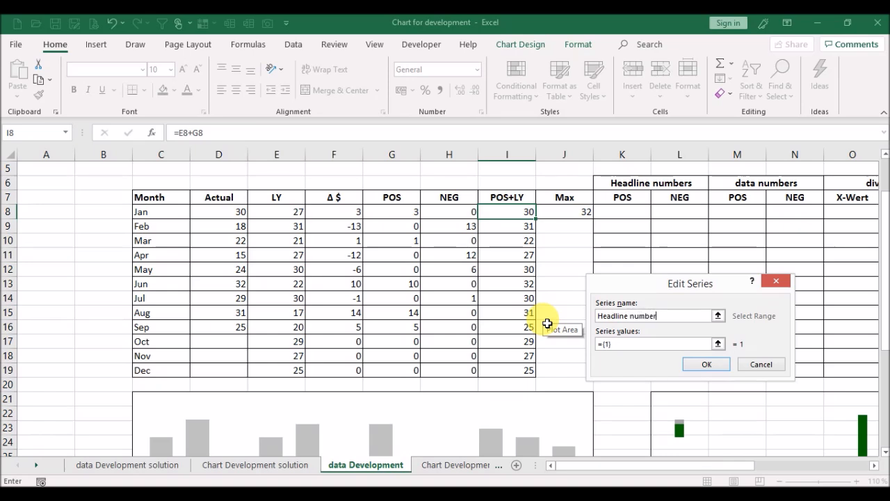
click(720, 346)
drag(515, 218, 520, 372)
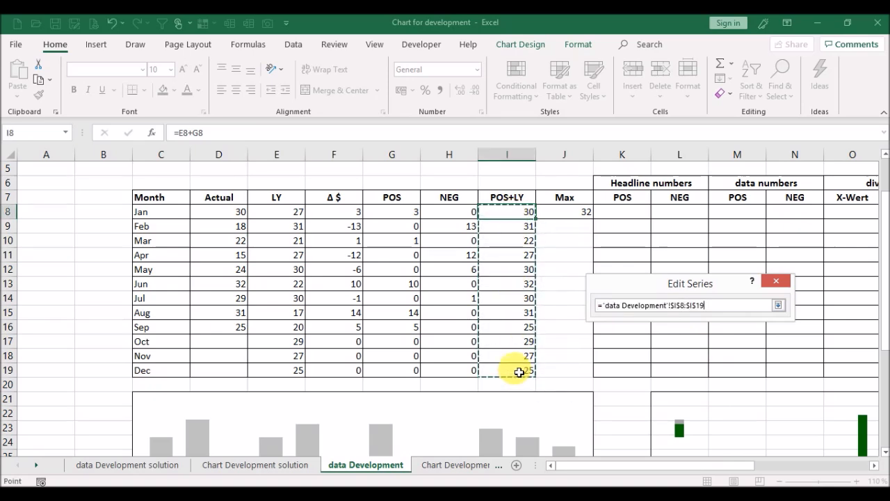
key(Return)
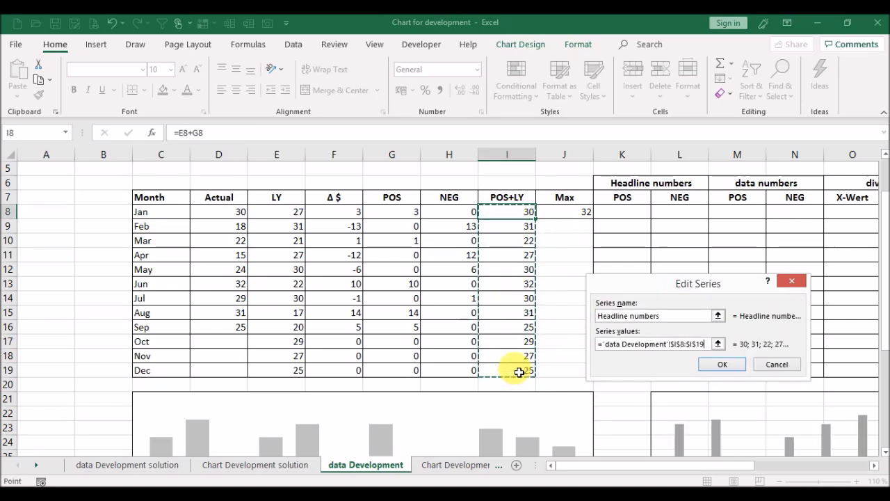
click(737, 366)
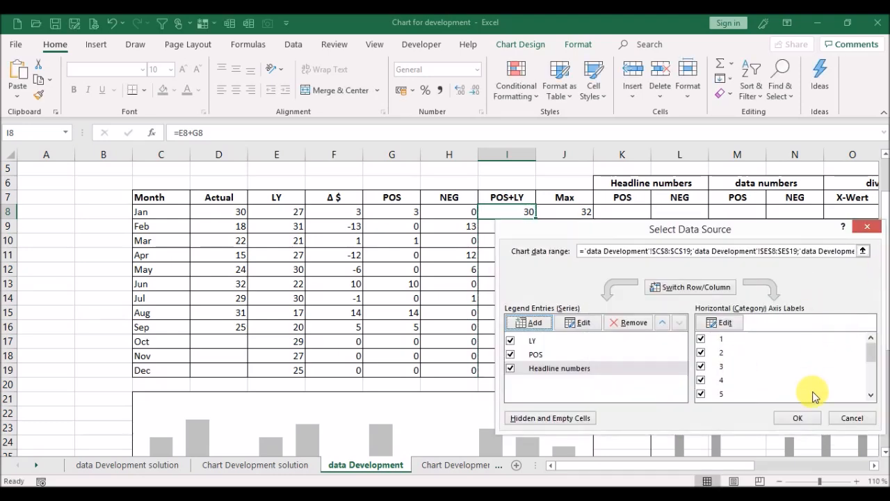
click(809, 420)
Step: Change the chart type of the Headline numbers series to Scatter, keeping LY and POS as stacked columns
drag(887, 219, 887, 252)
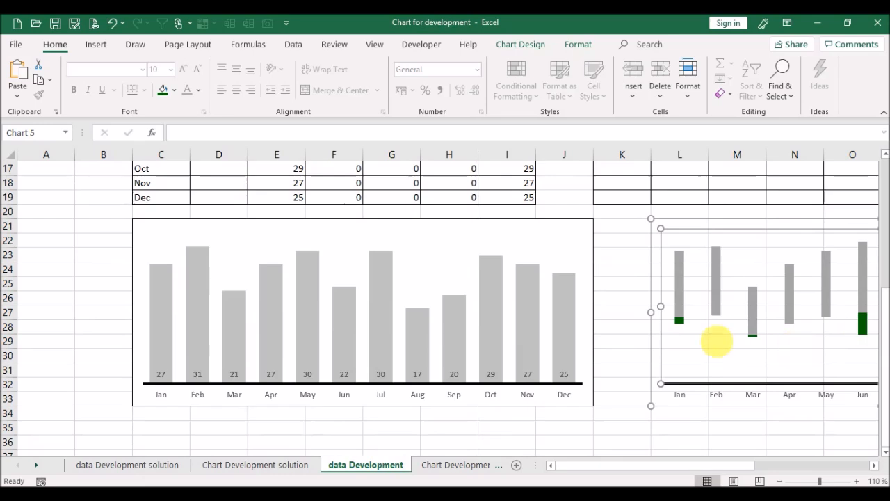
mouse_move(682, 278)
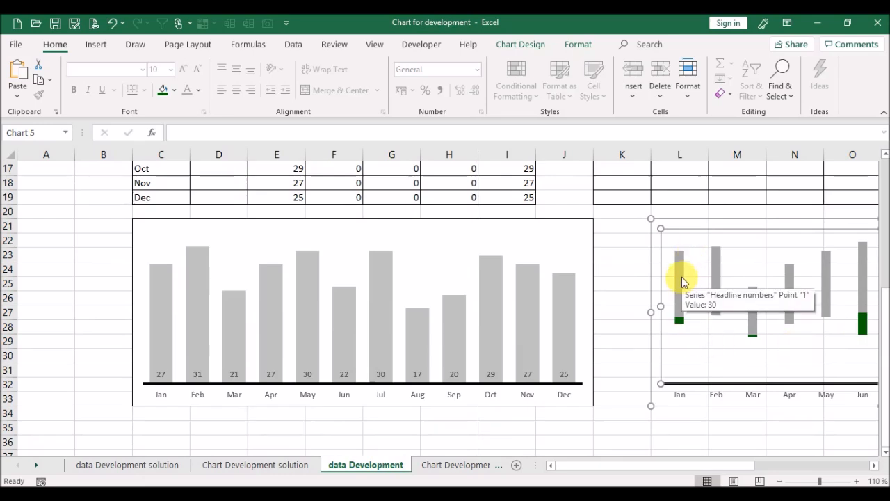
click(682, 281)
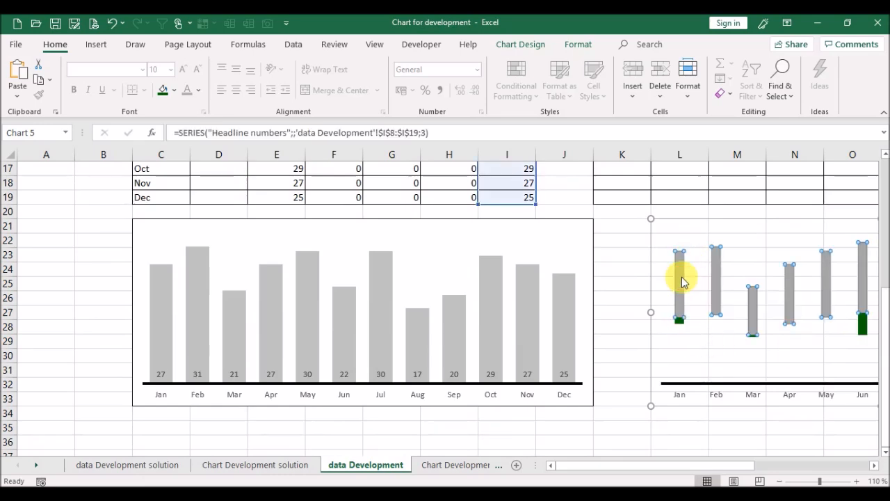
right_click(682, 281)
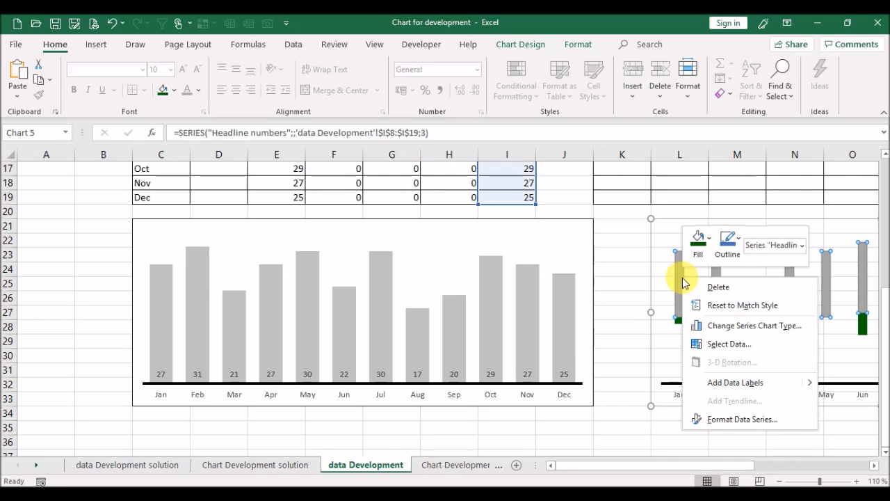
click(736, 328)
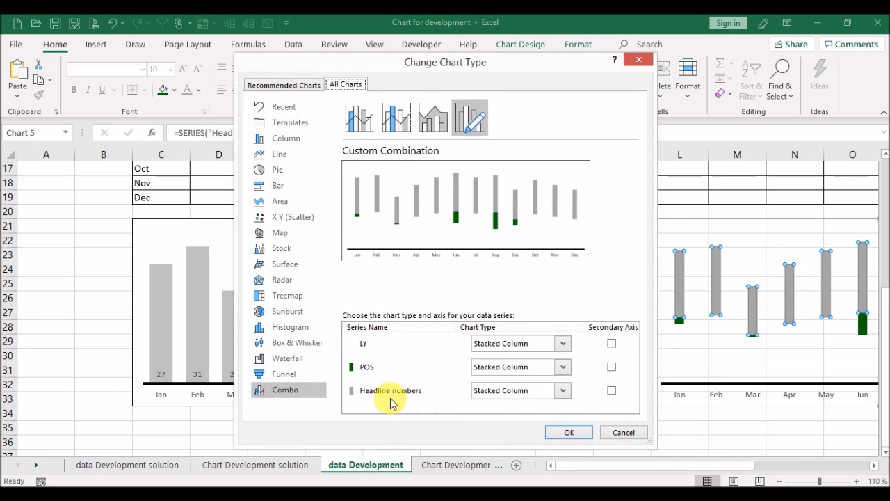
click(562, 392)
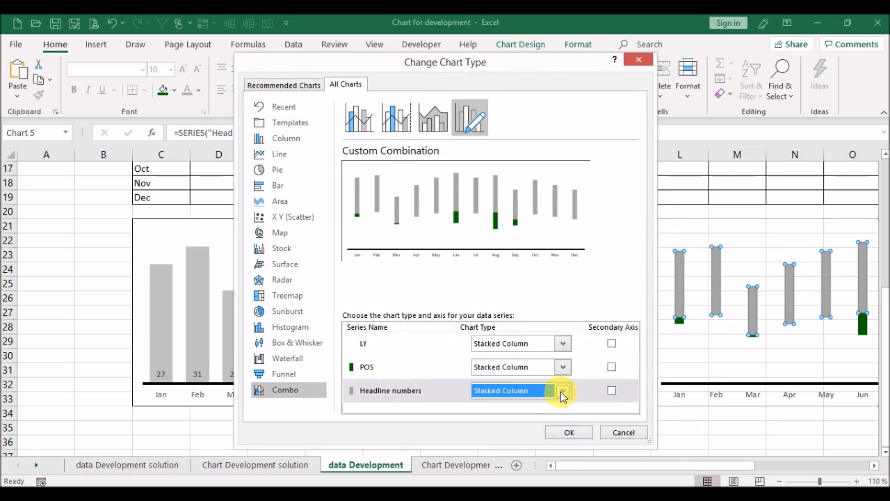
drag(626, 149, 630, 264)
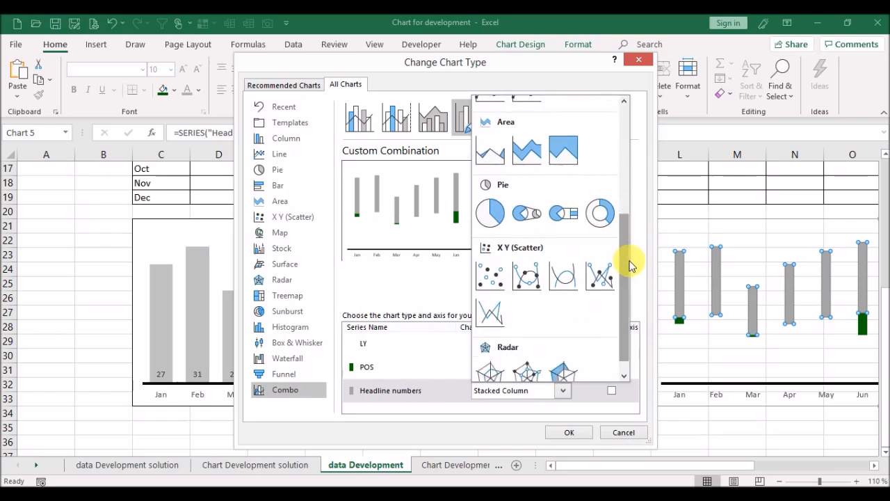
click(485, 275)
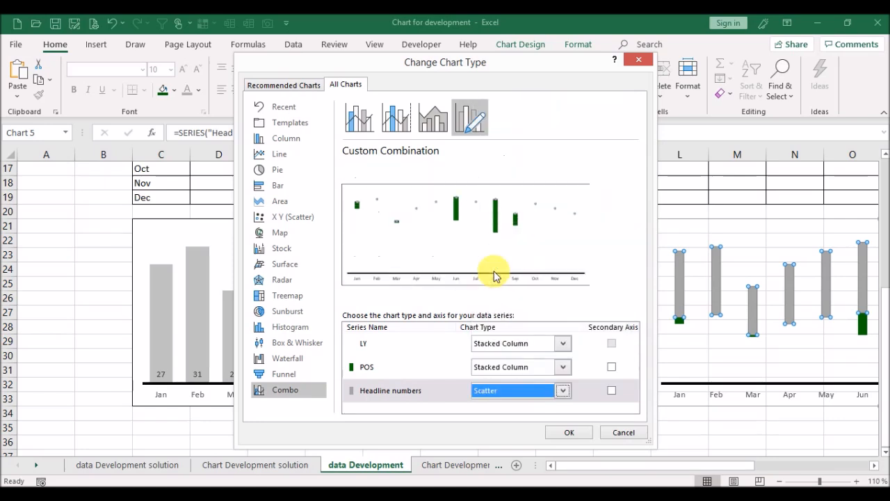
click(569, 433)
click(618, 433)
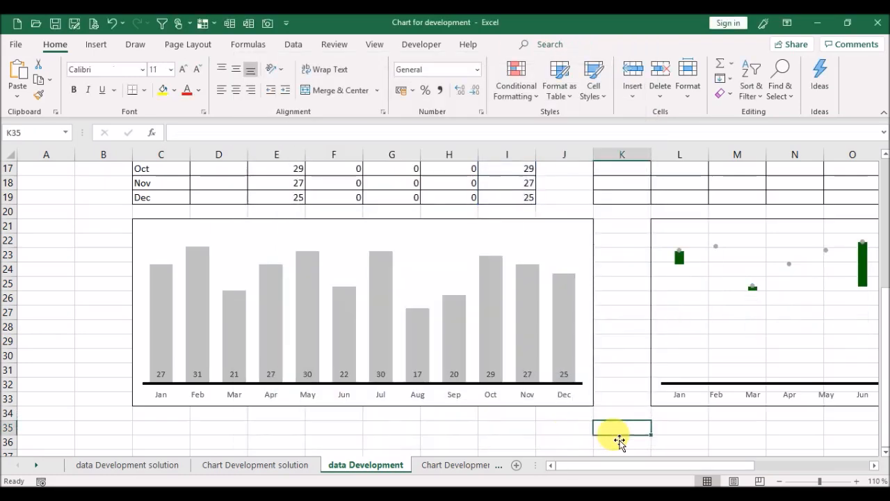
drag(884, 353, 884, 341)
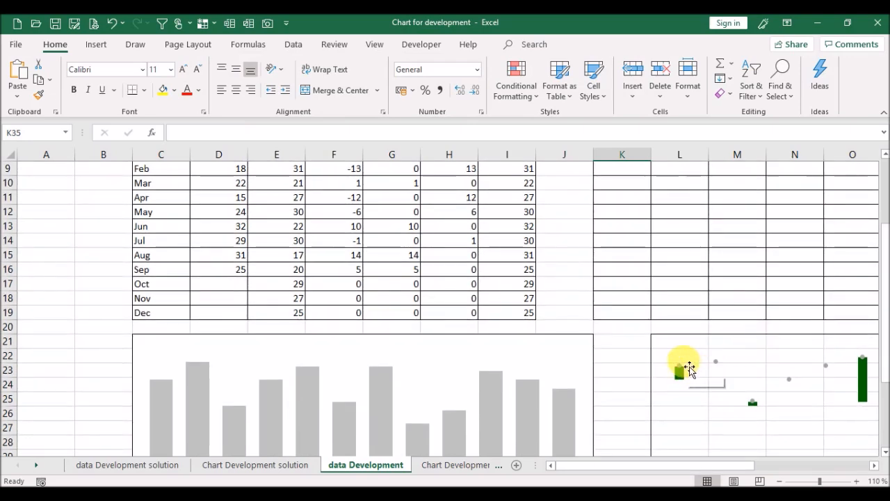